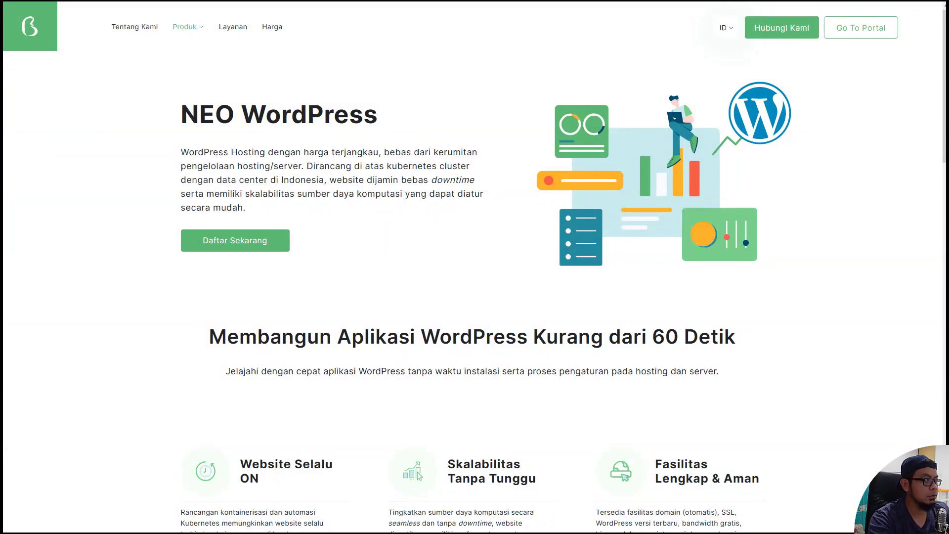
# Step: Log in to the Biznet Gio portal and start creating a new NEO WordPress instance
pyautogui.click(147, 11)
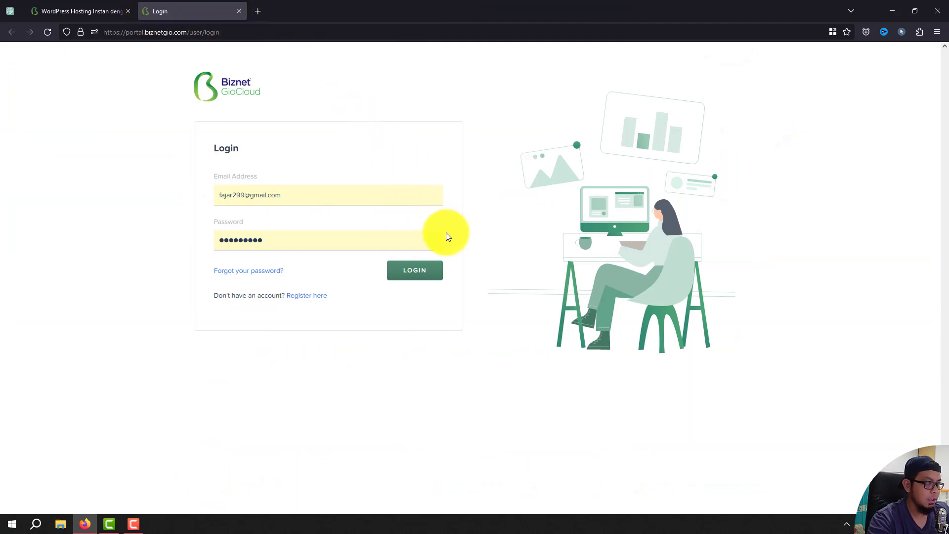
pyautogui.click(417, 270)
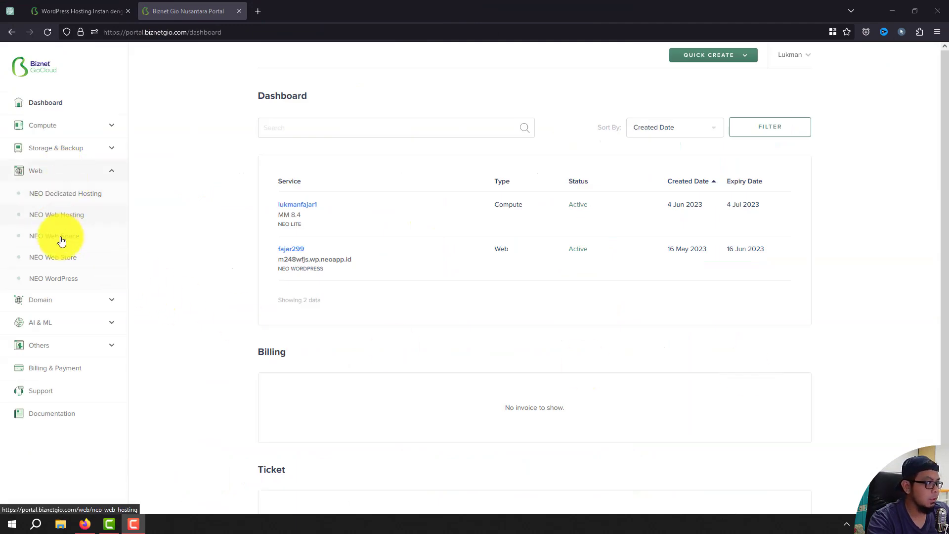
pyautogui.click(71, 285)
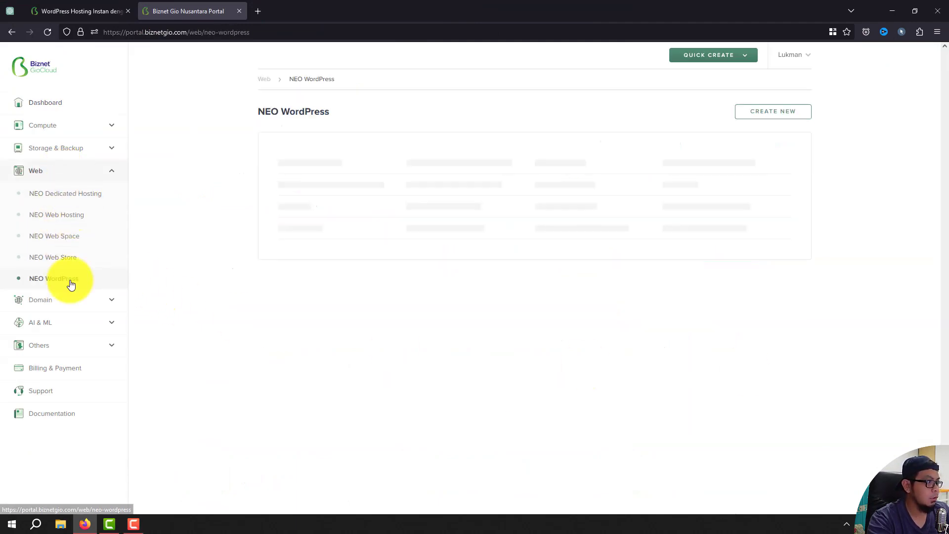
pyautogui.click(772, 112)
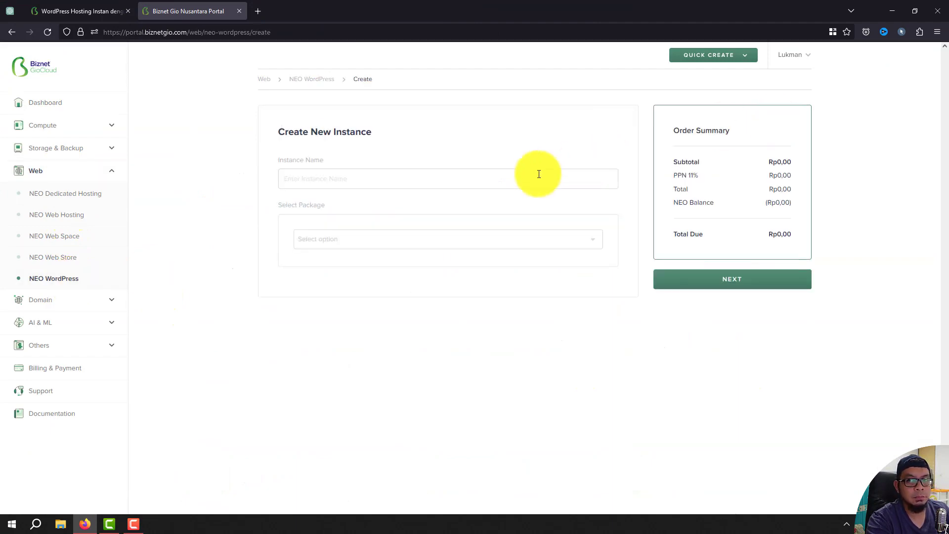
# Step: Enter the new instance's name, select the NEO WordPress package and proceed with the order
pyautogui.click(431, 182)
pyautogui.write('lukmanfajar')
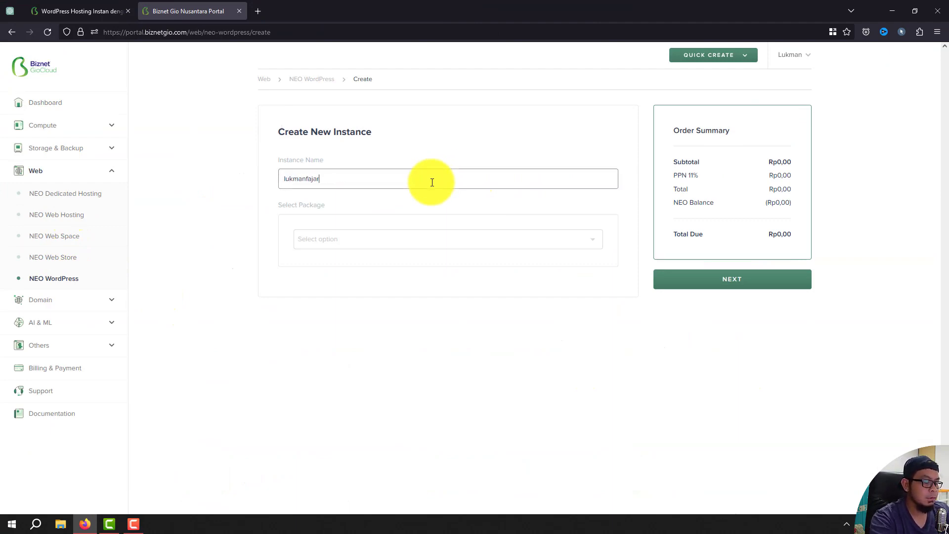
pyautogui.write('2')
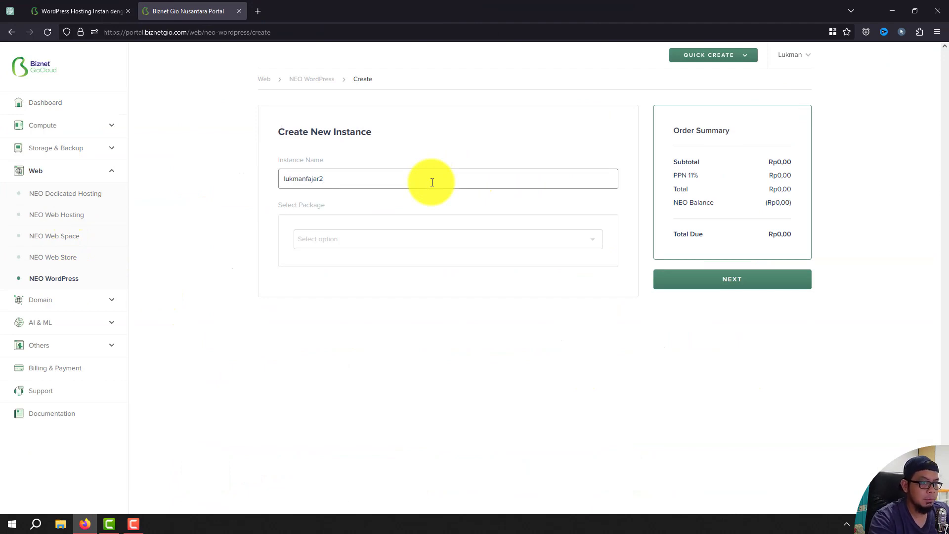
pyautogui.click(433, 238)
pyautogui.click(420, 261)
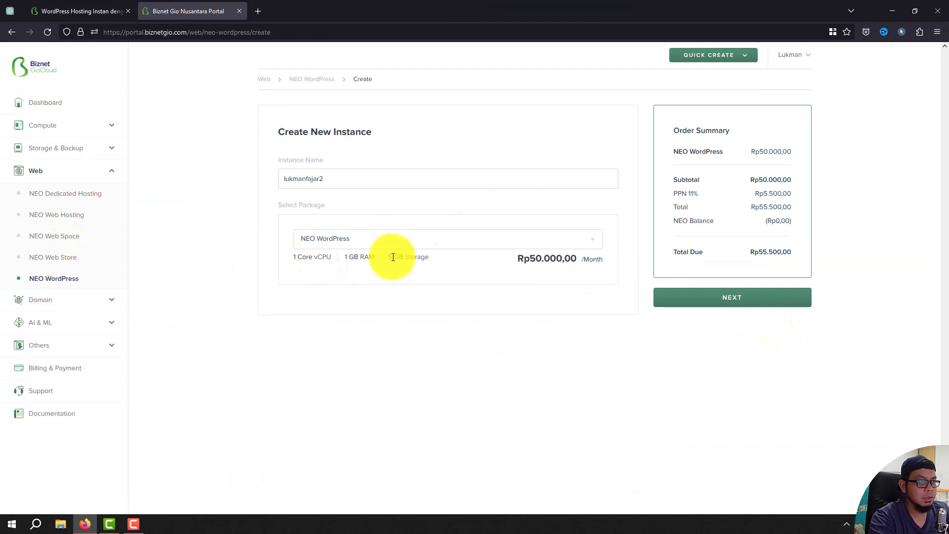
pyautogui.click(750, 305)
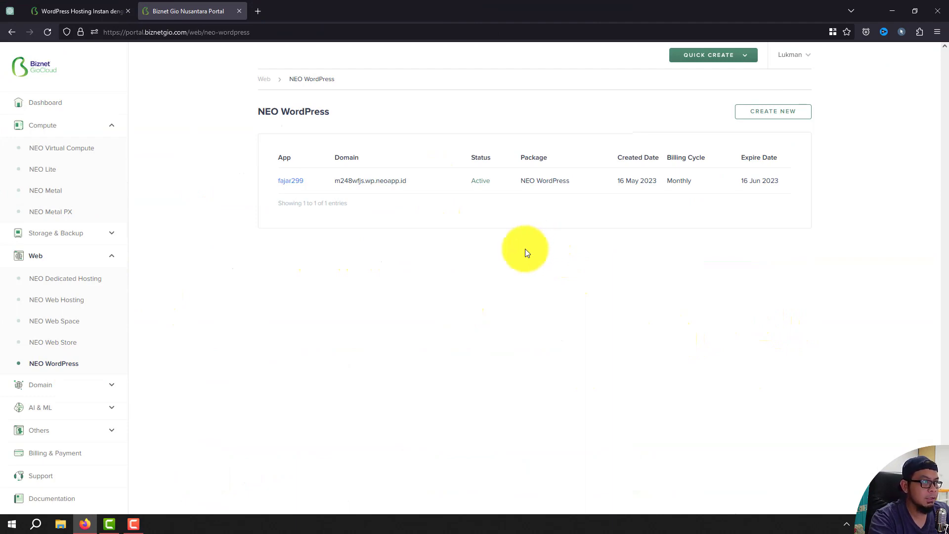
# Step: Open the overview of the existing NEO WordPress app and load its site URL in a new tab
pyautogui.click(295, 182)
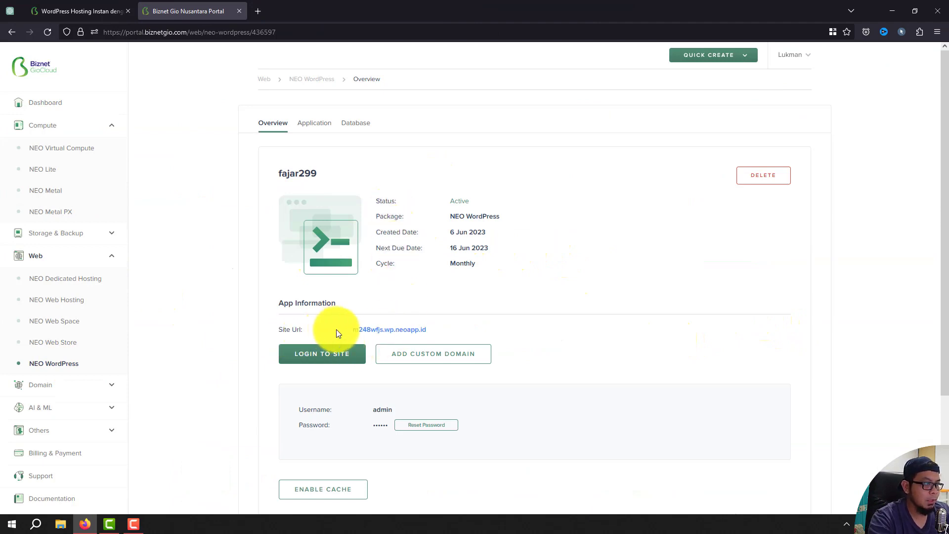
pyautogui.moveTo(348, 329); pyautogui.dragTo(415, 337)
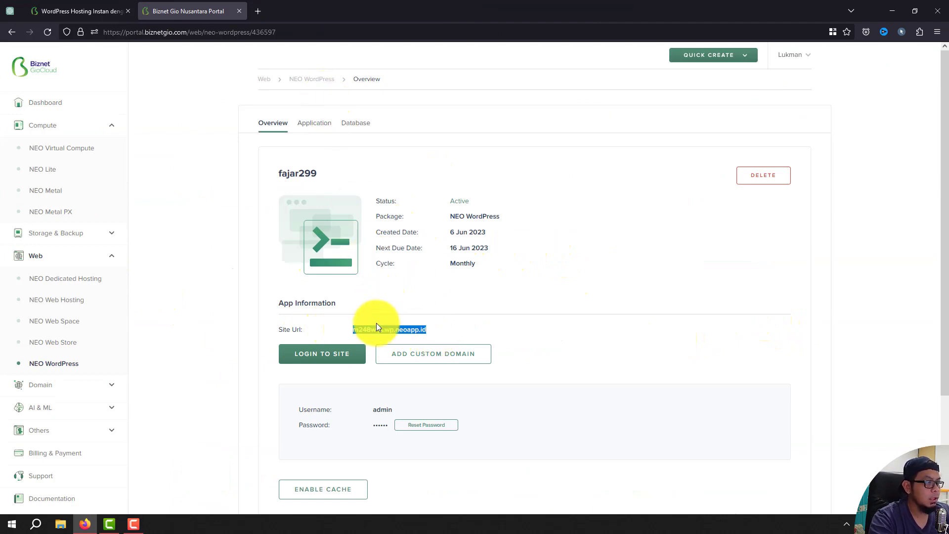
pyautogui.moveTo(378, 334); pyautogui.dragTo(370, 6)
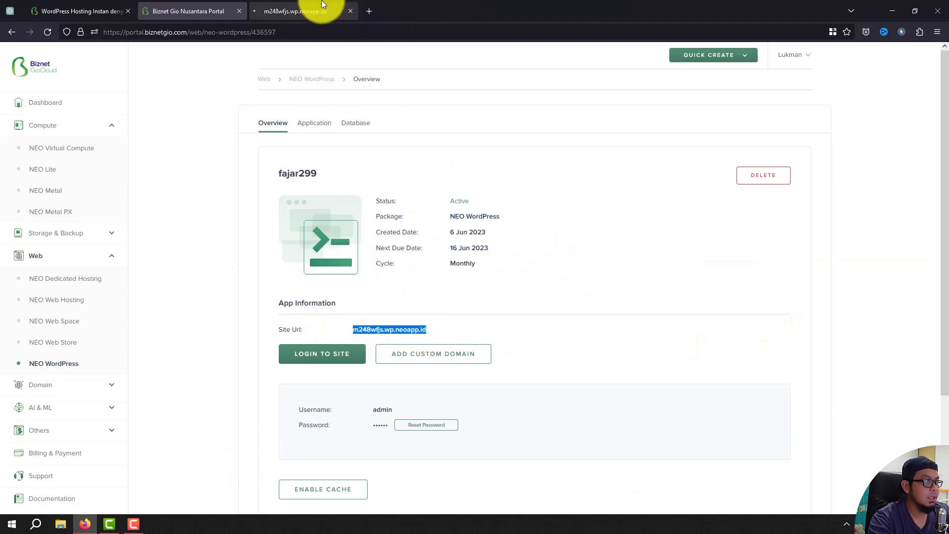
pyautogui.click(322, 4)
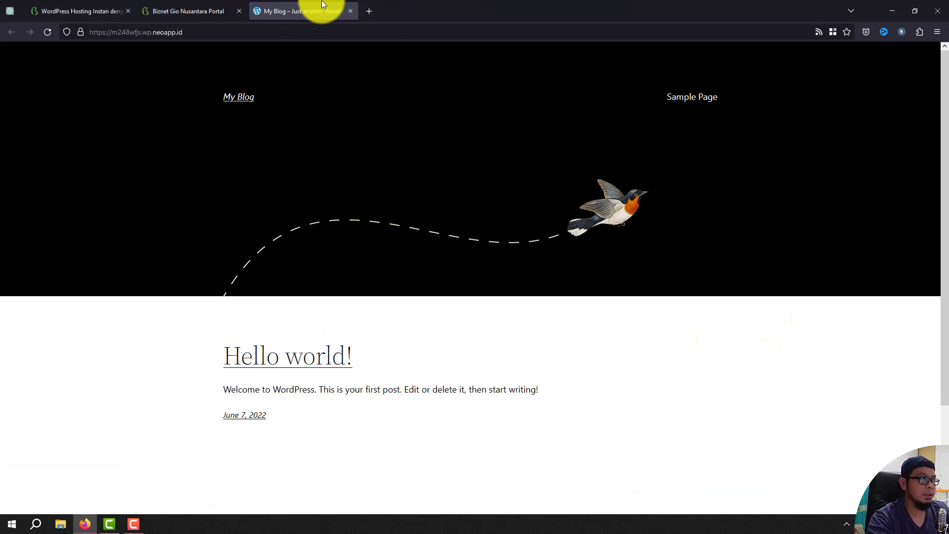
# Step: Go to the hosted blog's /wp-admin address to reach its WordPress dashboard
pyautogui.click(226, 31)
pyautogui.write('/wp')
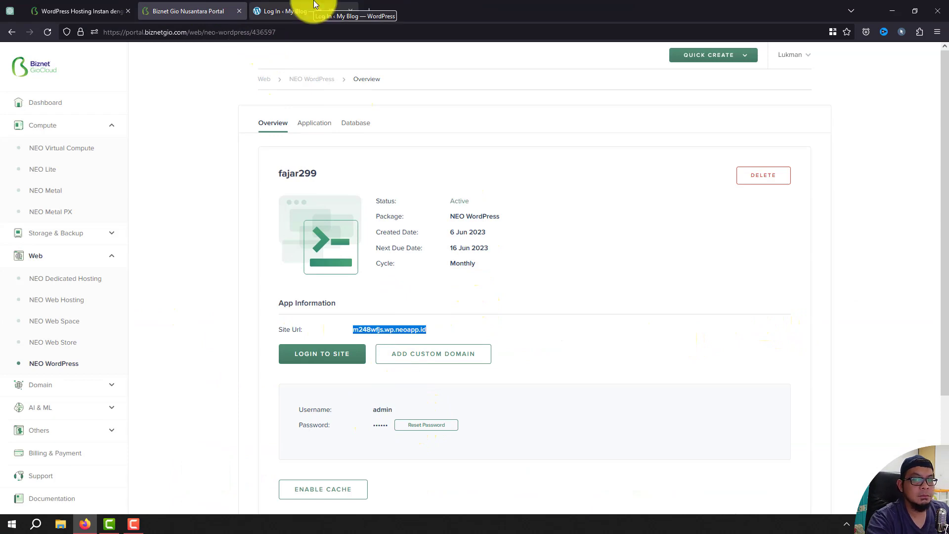
pyautogui.click(301, 11)
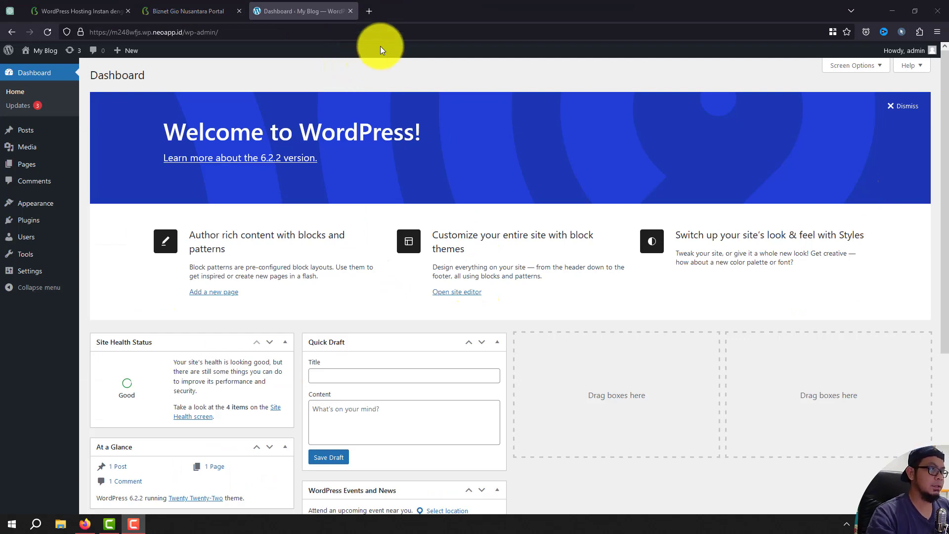
# Step: Open localhost/belajarwordpress in a new tab and examine the local site's home page and Sample Page
pyautogui.click(373, 13)
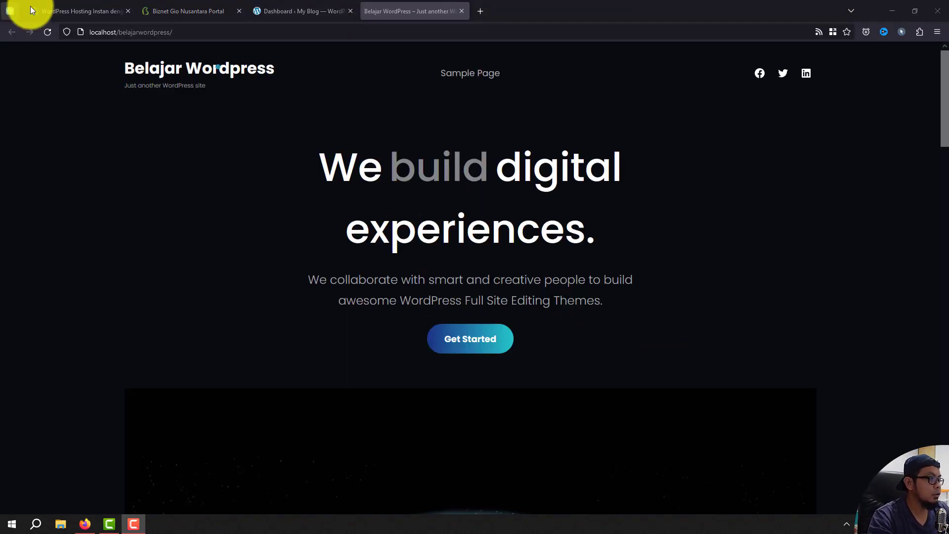
pyautogui.click(123, 33)
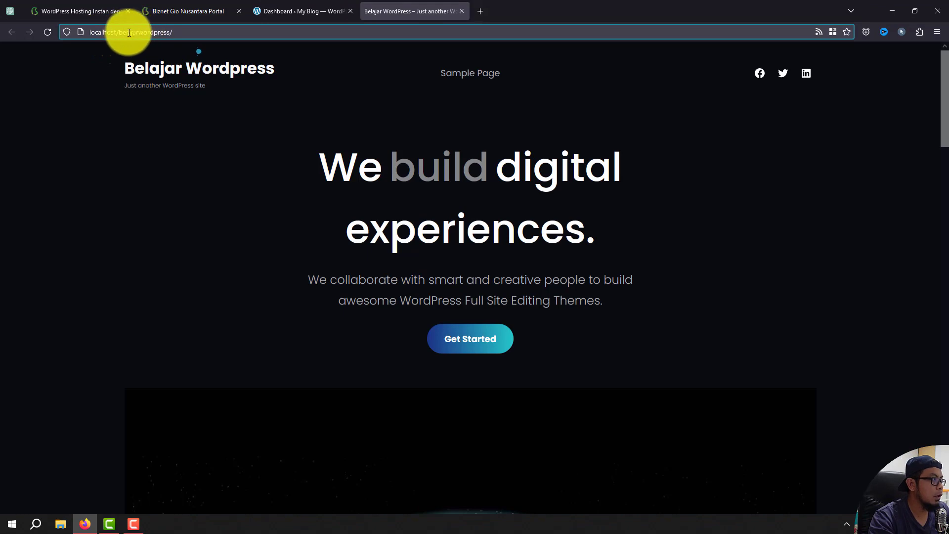
pyautogui.moveTo(120, 33); pyautogui.dragTo(217, 34)
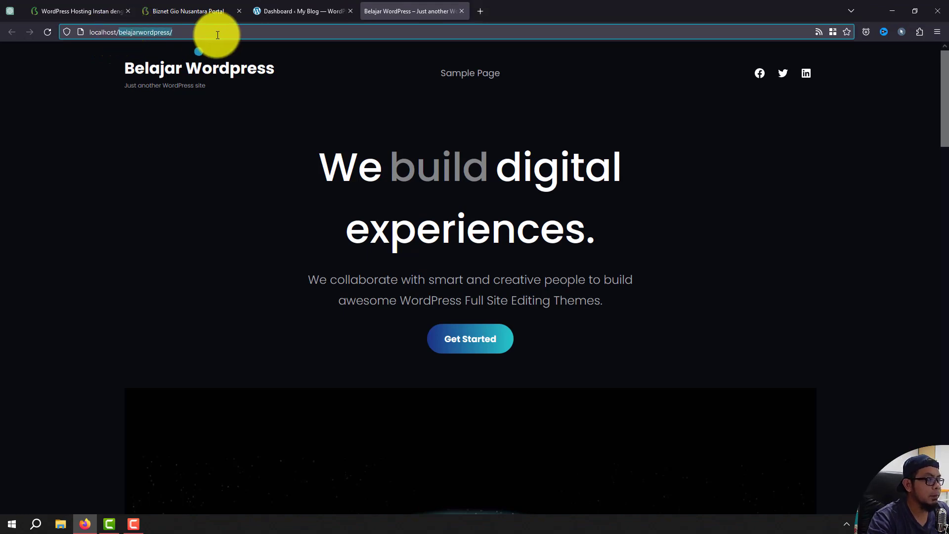
pyautogui.scroll(-15, 155, 221)
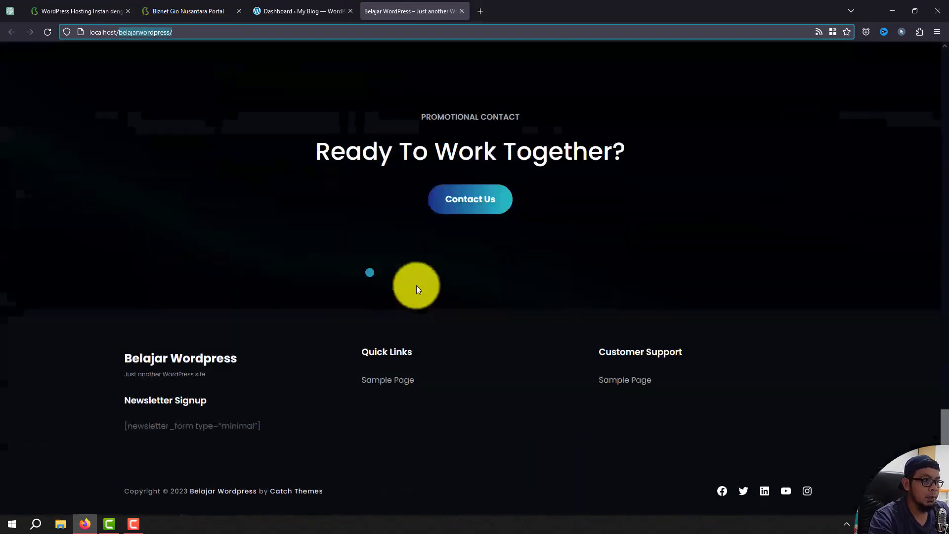
pyautogui.scroll(3, 415, 287)
pyautogui.scroll(12, 412, 290)
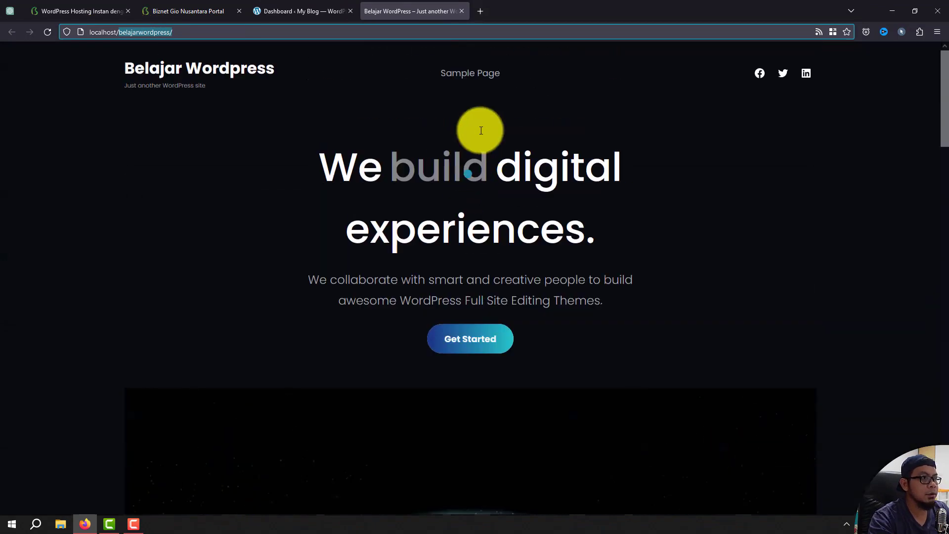
pyautogui.click(471, 74)
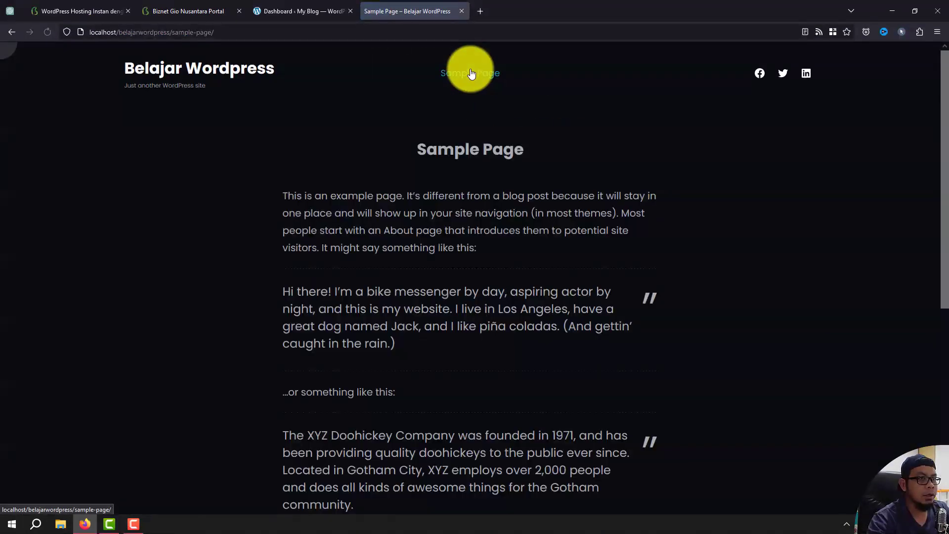
pyautogui.click(138, 72)
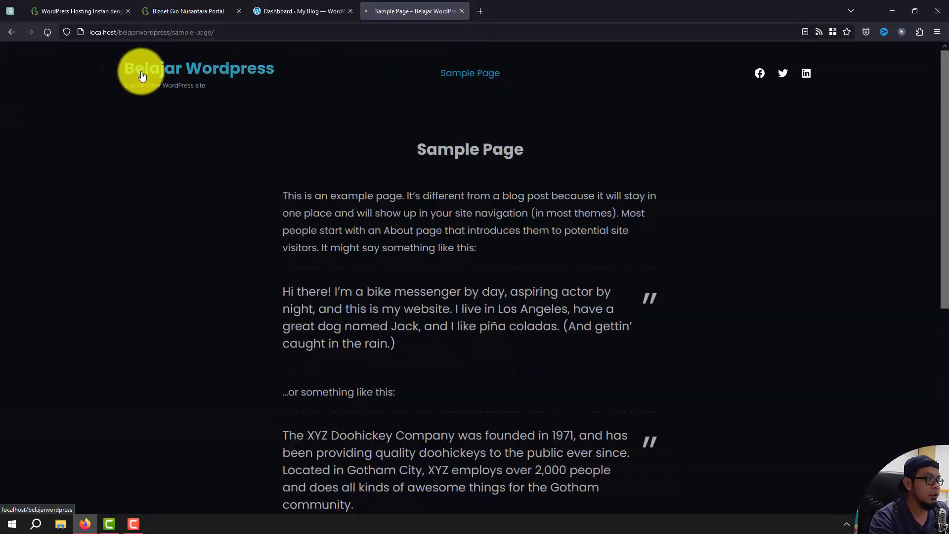
# Step: Open the local site's admin dashboard at localhost/belajarwordpress/wp-admin/
pyautogui.click(200, 32)
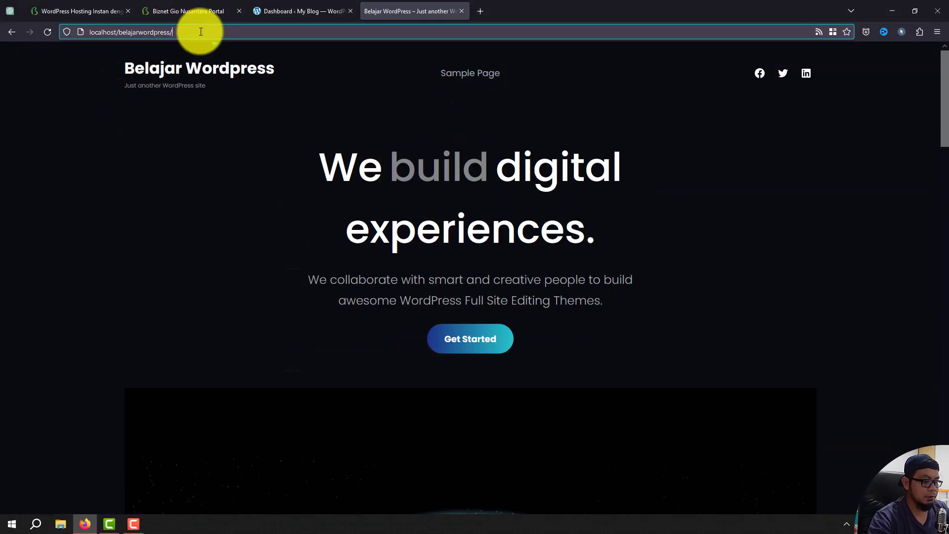
pyautogui.write('wp-admin/')
pyautogui.press('Return')
# Step: Upload Duplicator Pro.zip as a new plugin on the local site, install it and activate it
pyautogui.moveTo(114, 237)
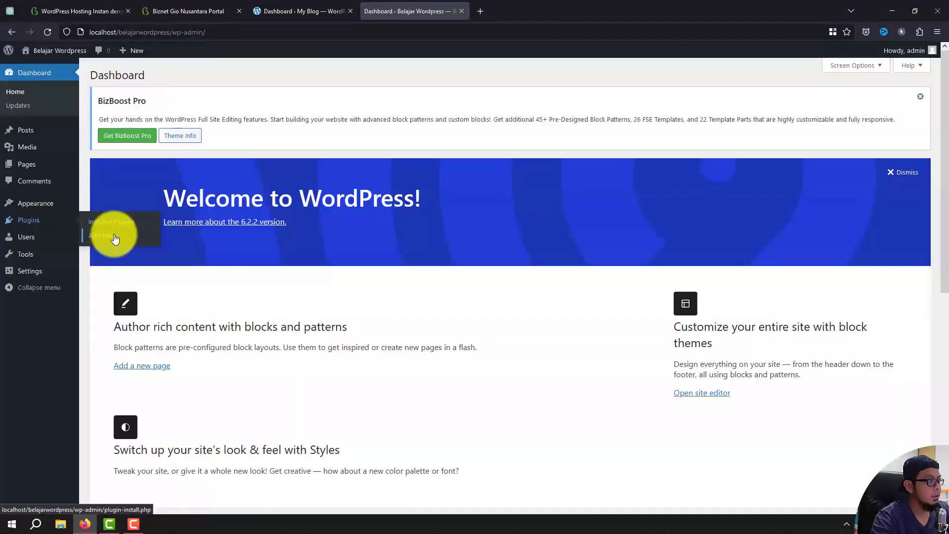
pyautogui.click(117, 241)
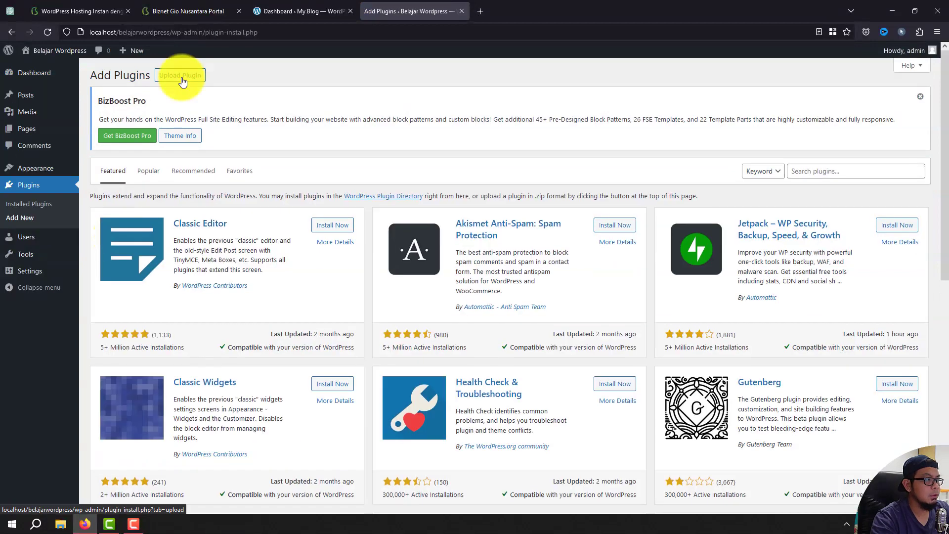
pyautogui.click(183, 81)
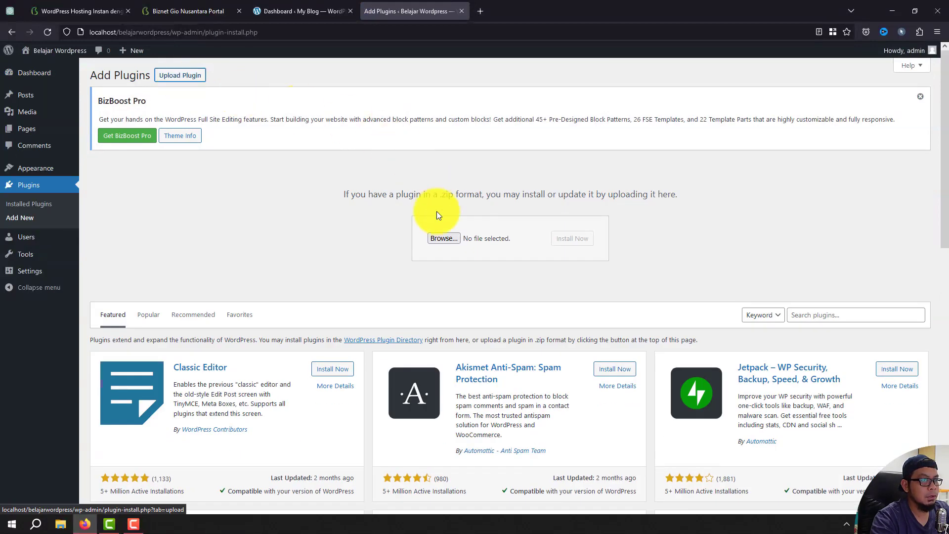
pyautogui.click(444, 238)
pyautogui.doubleClick(531, 228)
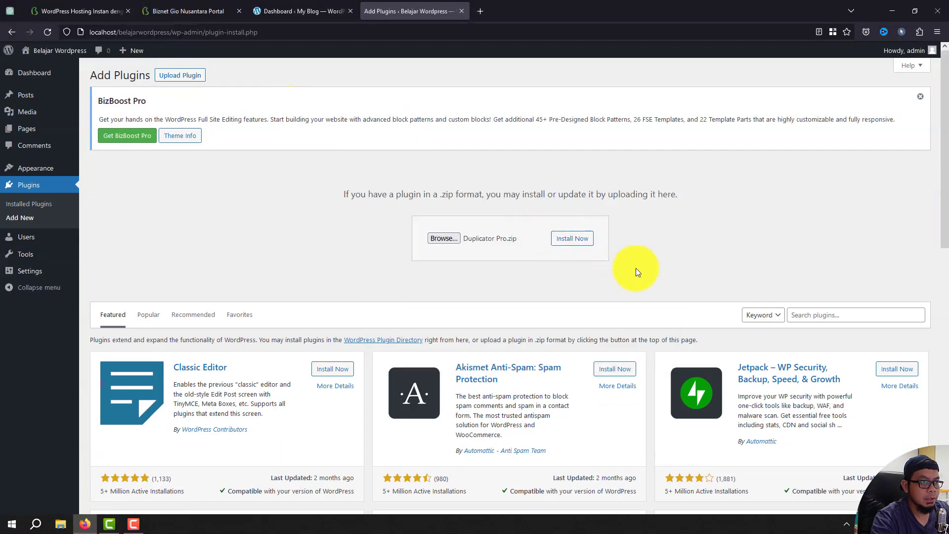
pyautogui.click(579, 242)
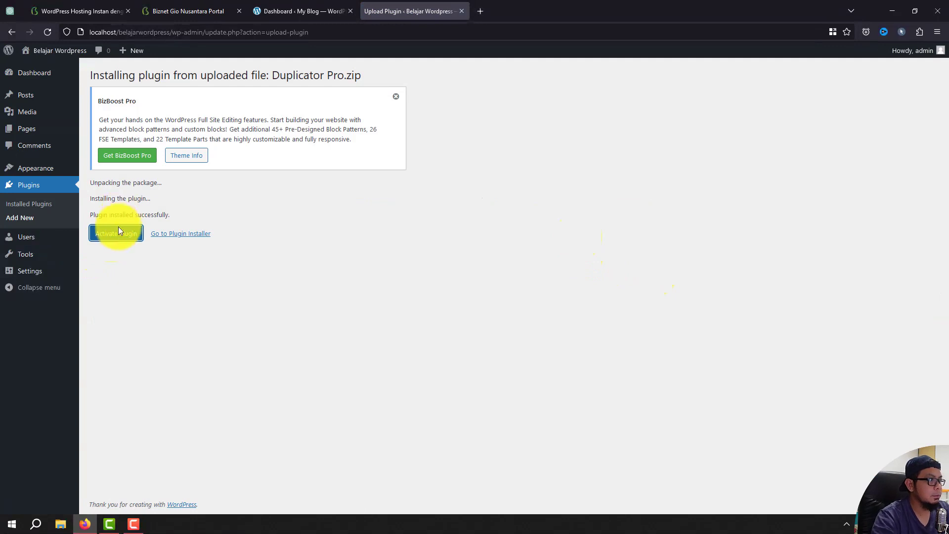
pyautogui.click(118, 234)
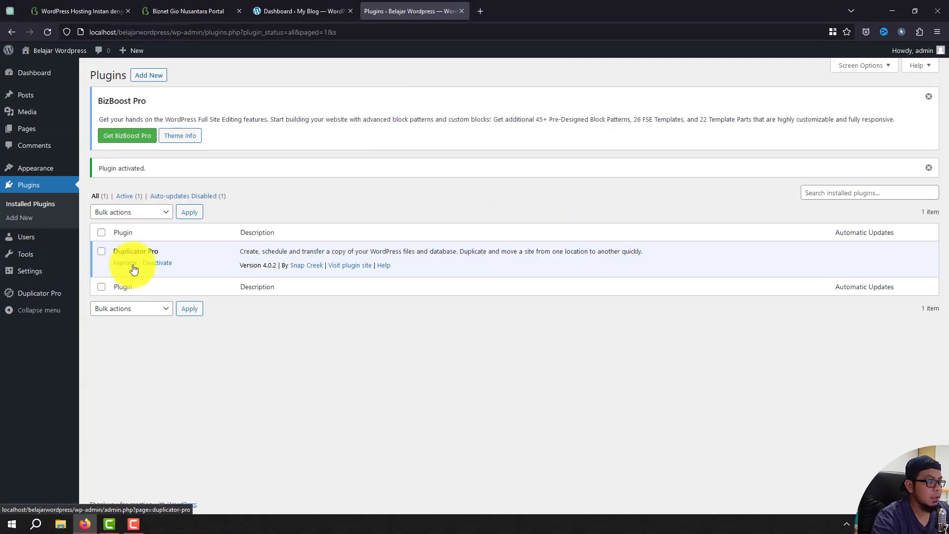
# Step: Start a new Duplicator Pro package and apply the Default template to it
pyautogui.click(133, 268)
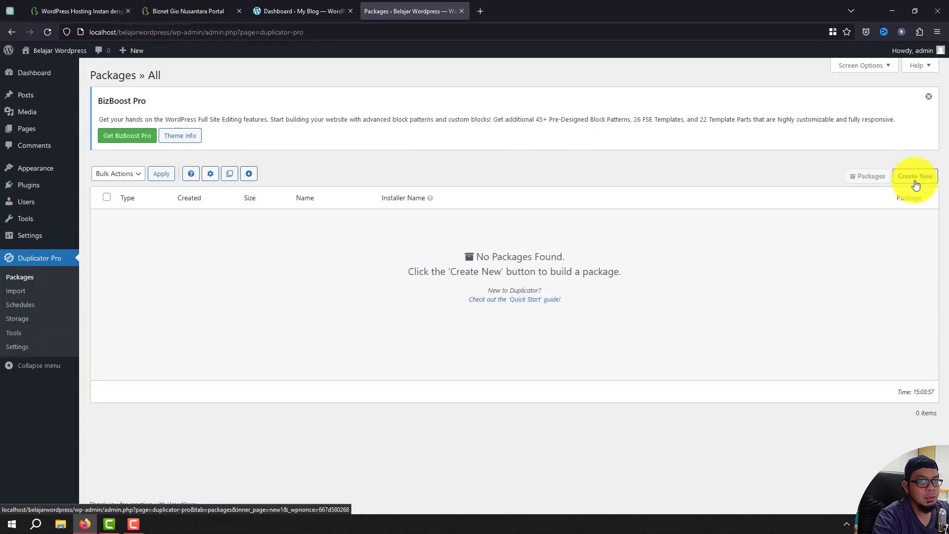
pyautogui.click(916, 183)
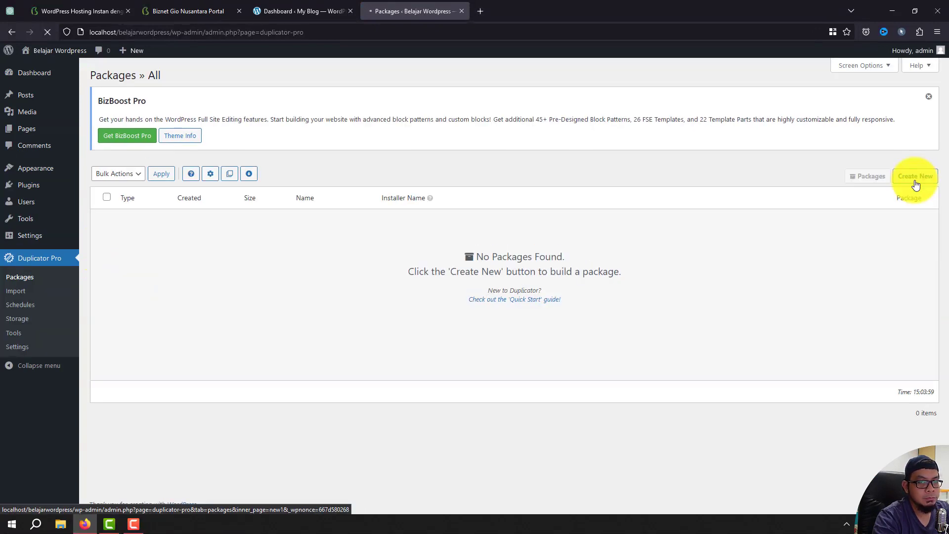
pyautogui.click(321, 267)
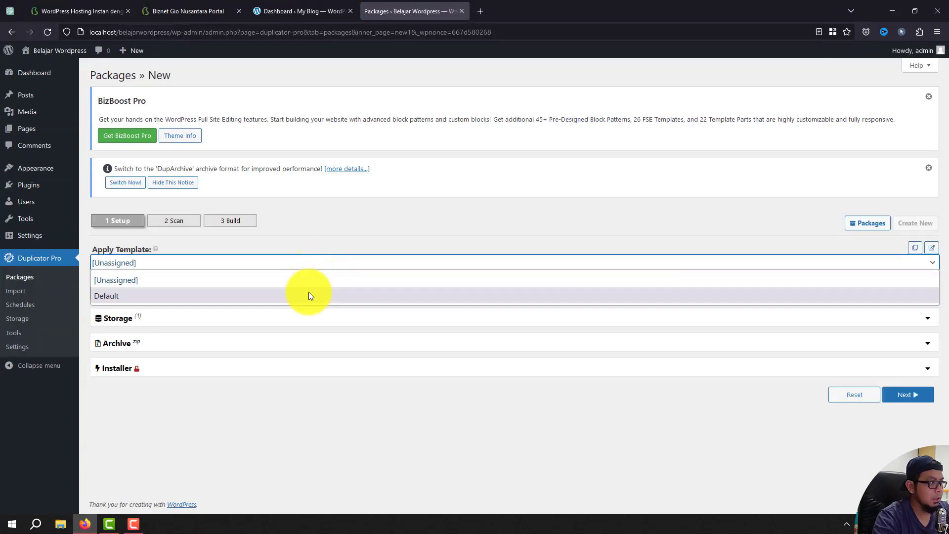
pyautogui.click(308, 293)
# Step: Review the package's Storage and Archive settings, keeping the local default storage, and run the package scan
pyautogui.click(432, 313)
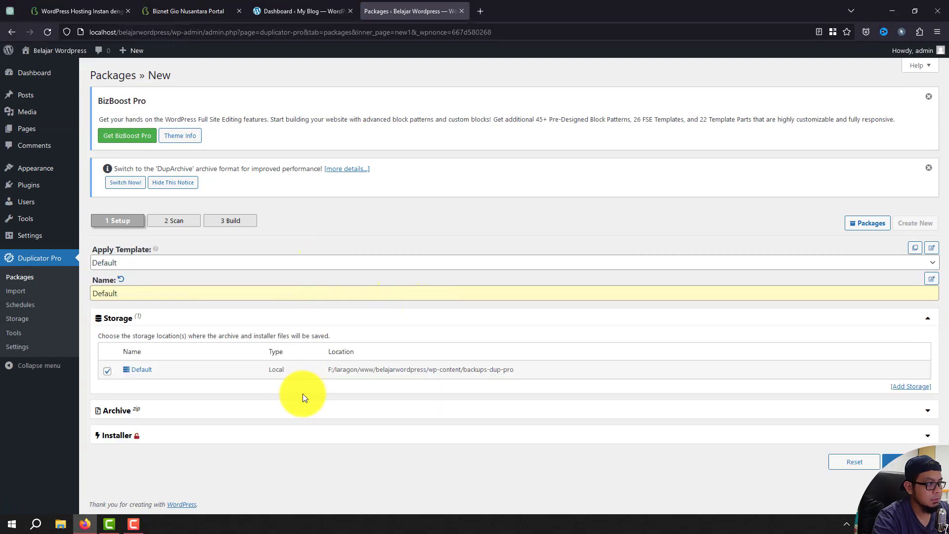
pyautogui.click(303, 411)
pyautogui.scroll(-4, 321, 398)
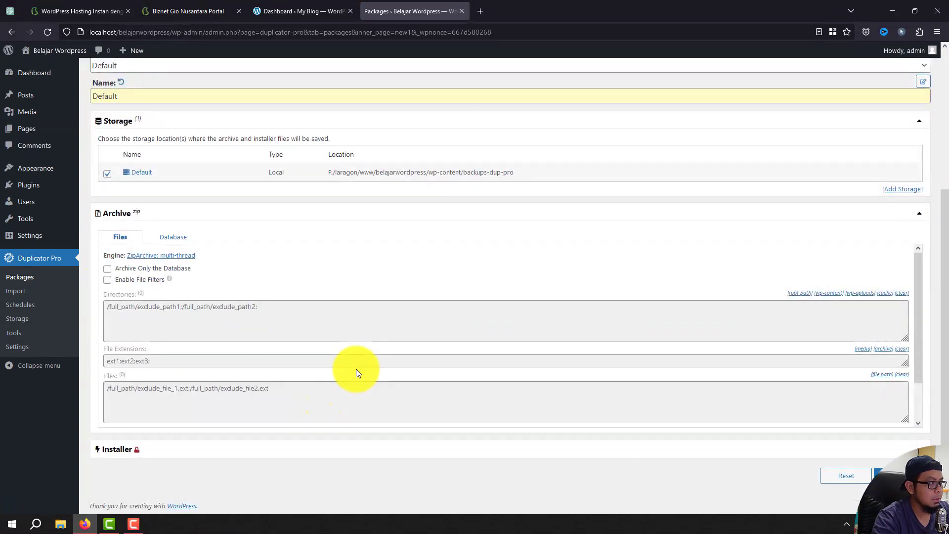
pyautogui.scroll(4, 356, 368)
pyautogui.scroll(-4, 724, 282)
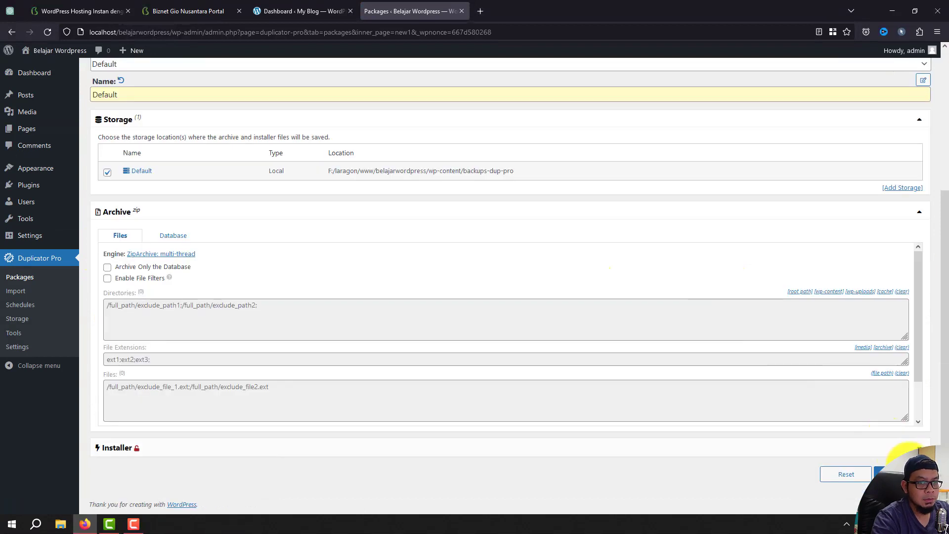
pyautogui.click(890, 474)
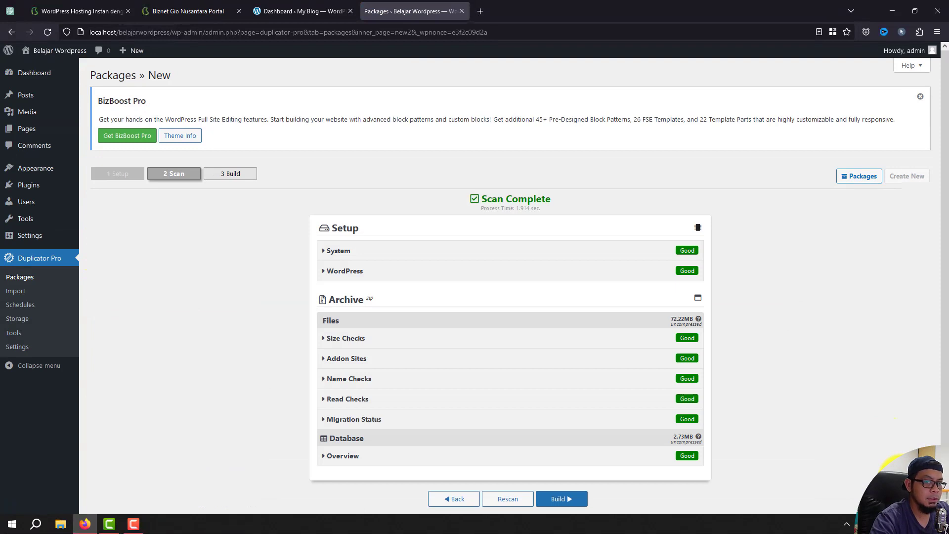
# Step: Build the scanned package, save its archive zip to the computer, and close the local site's admin page
pyautogui.scroll(-1, 746, 413)
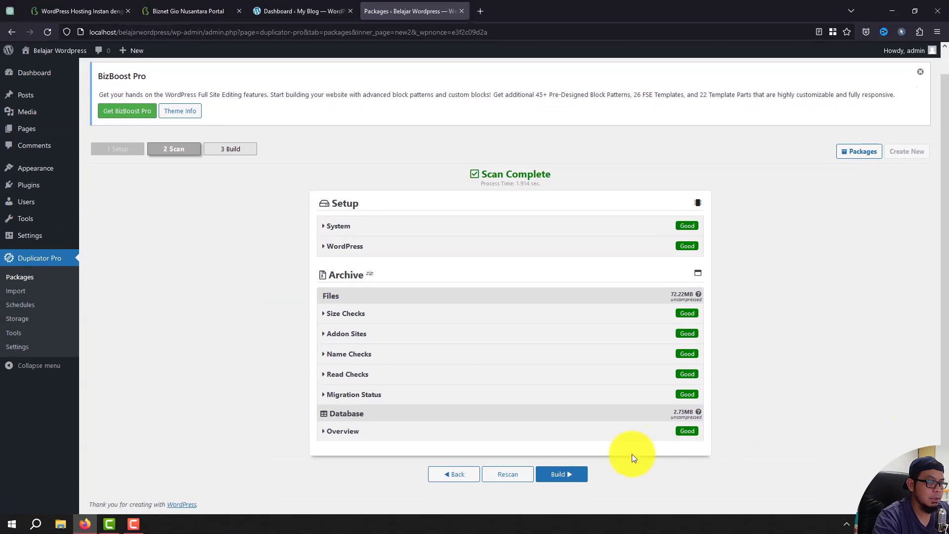
pyautogui.click(570, 478)
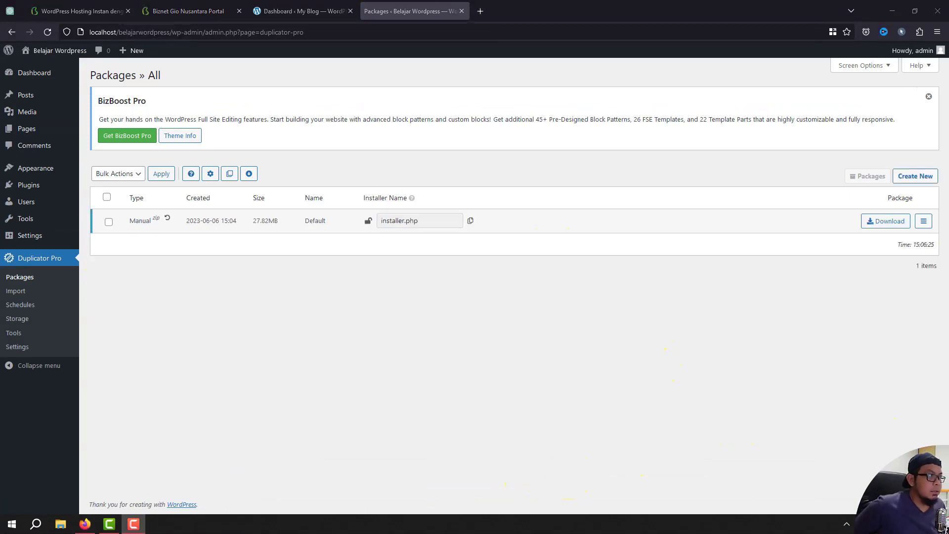
pyautogui.click(882, 222)
pyautogui.click(896, 275)
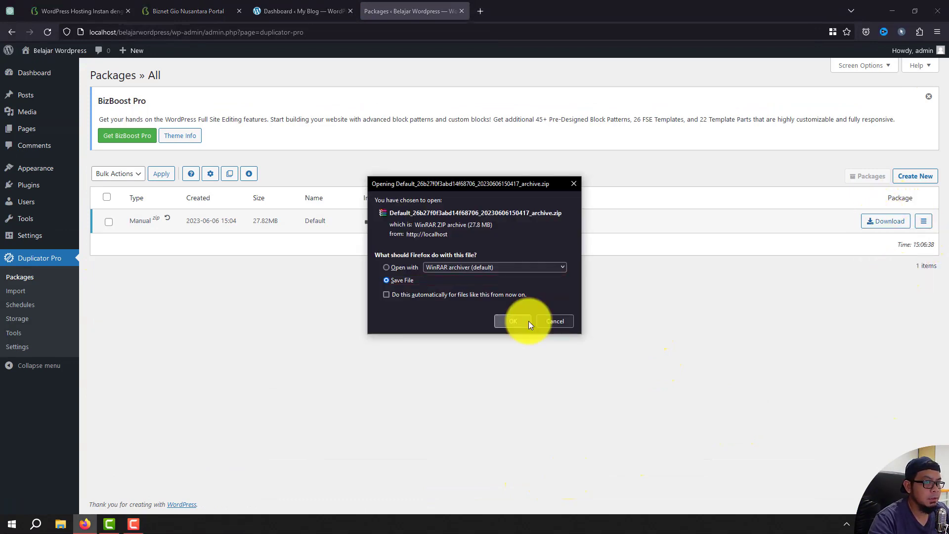
pyautogui.click(513, 322)
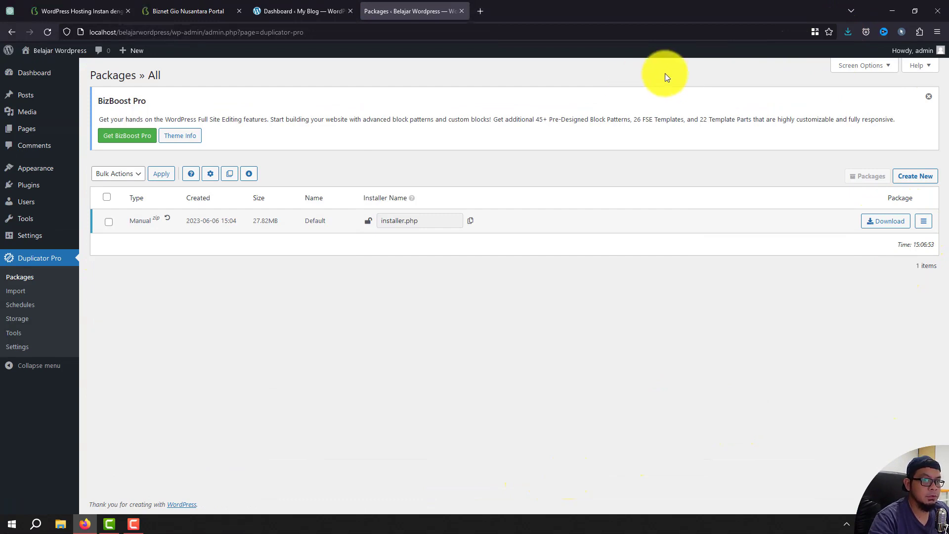
pyautogui.click(462, 11)
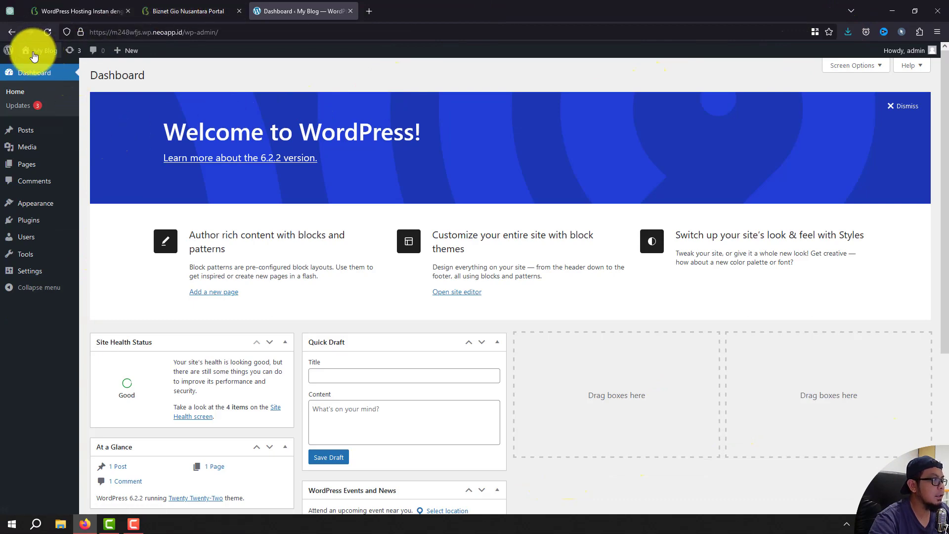
# Step: View the hosted My Blog site's front page in a separate tab and return to its admin dashboard
pyautogui.middleClick(42, 68)
pyautogui.click(389, 6)
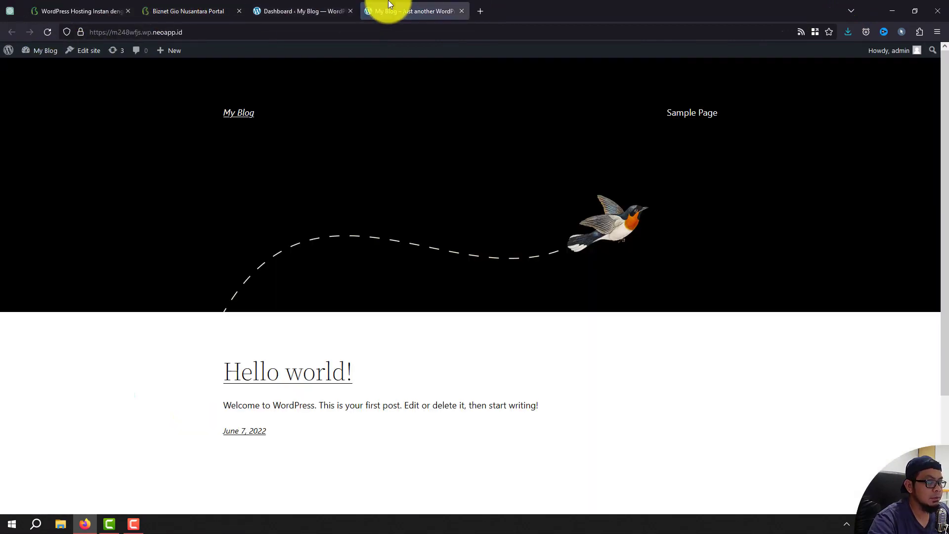
pyautogui.click(335, 7)
# Step: Upload Duplicator Pro.zip as a new plugin on the hosted My Blog site, install it and activate it
pyautogui.moveTo(72, 221)
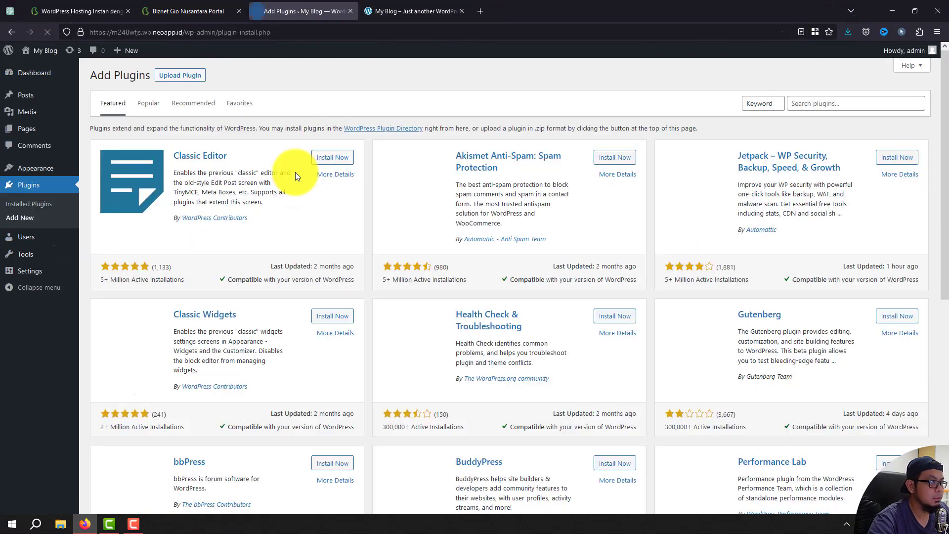
pyautogui.click(193, 79)
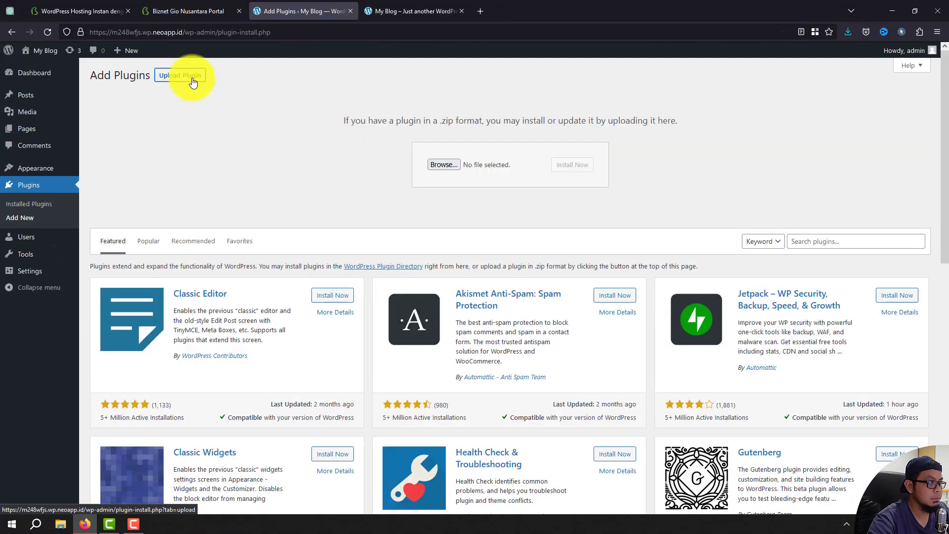
pyautogui.click(440, 169)
pyautogui.doubleClick(535, 233)
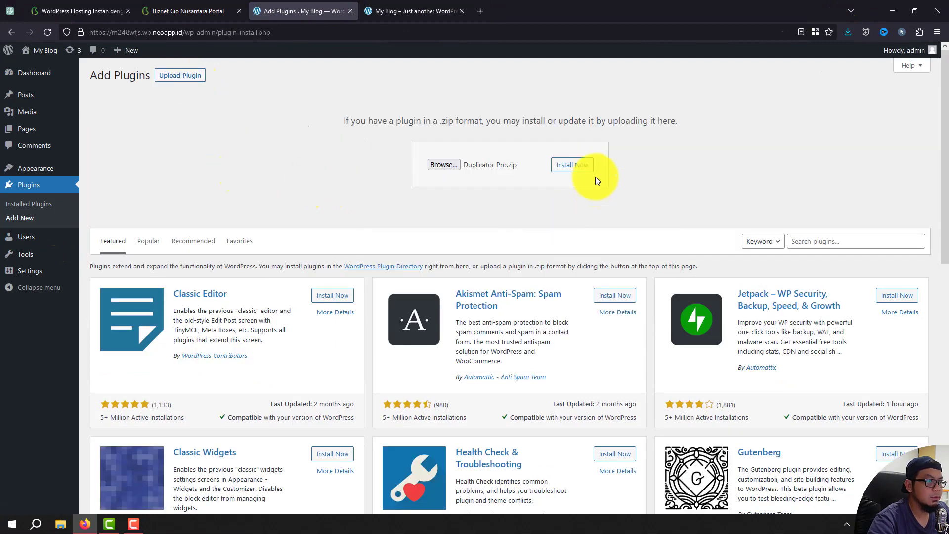
pyautogui.click(588, 166)
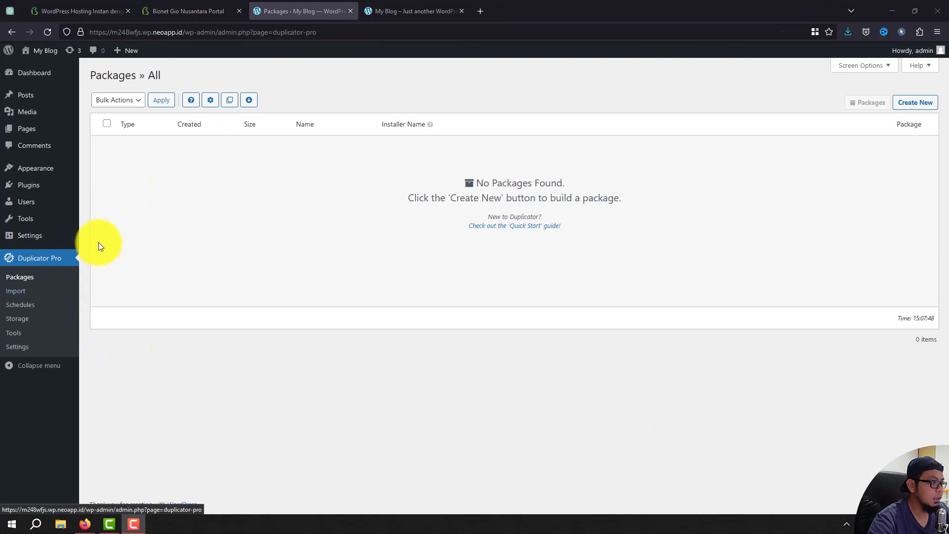
# Step: Import the downloaded package archive into Duplicator Pro on the hosted site and launch its installer, agreeing to overwrite the site
pyautogui.click(20, 294)
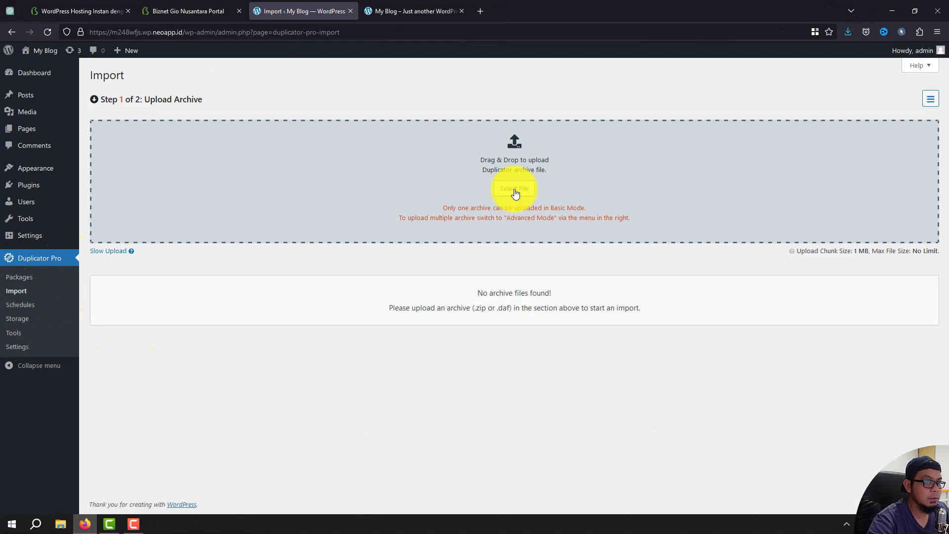
pyautogui.moveTo(515, 193); pyautogui.dragTo(539, 239)
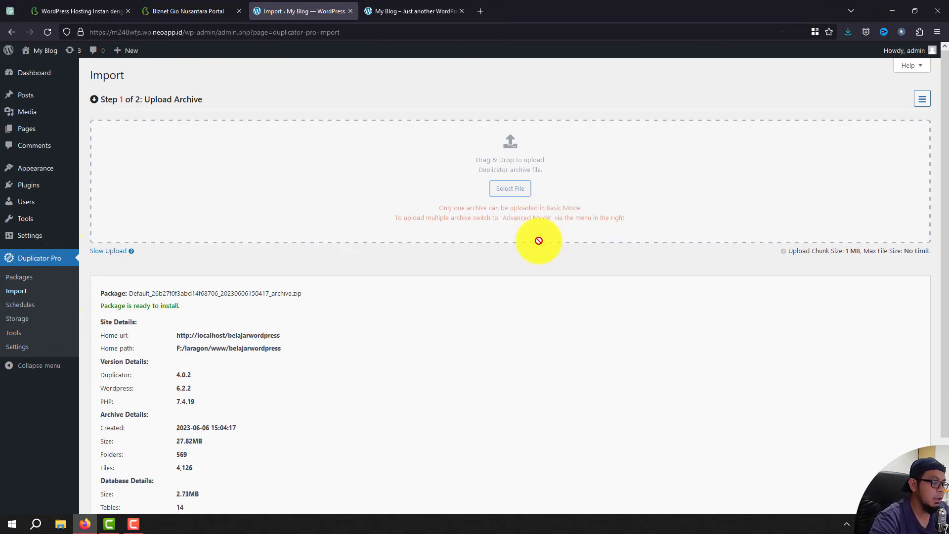
pyautogui.scroll(-2, 229, 354)
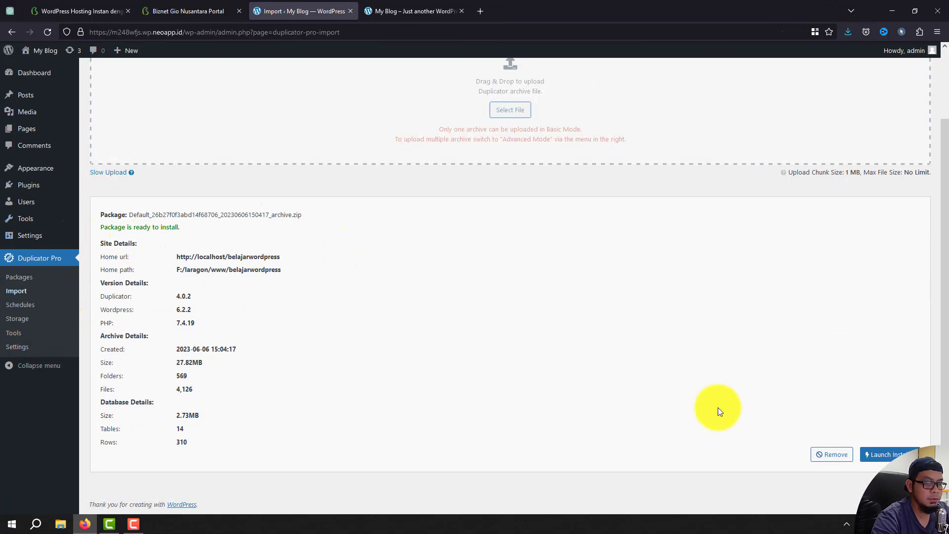
pyautogui.click(902, 454)
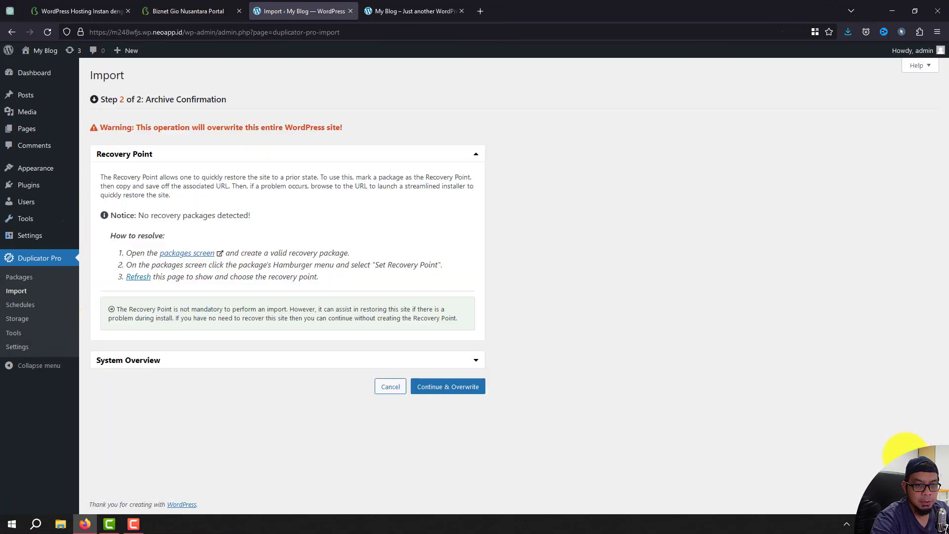
pyautogui.click(448, 389)
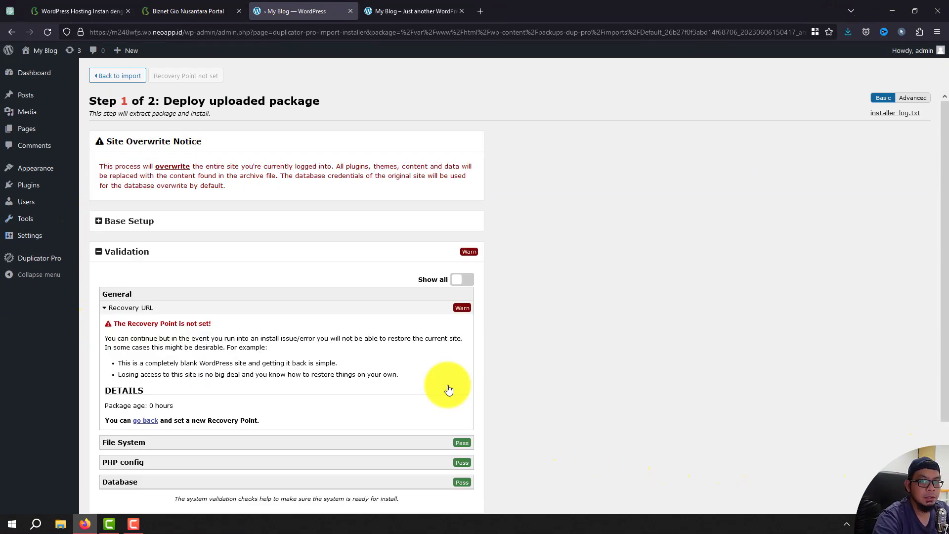
# Step: Accept the installer's terms and notices despite the missing recovery point, and run the installation with the default site and database settings
pyautogui.scroll(-2, 460, 420)
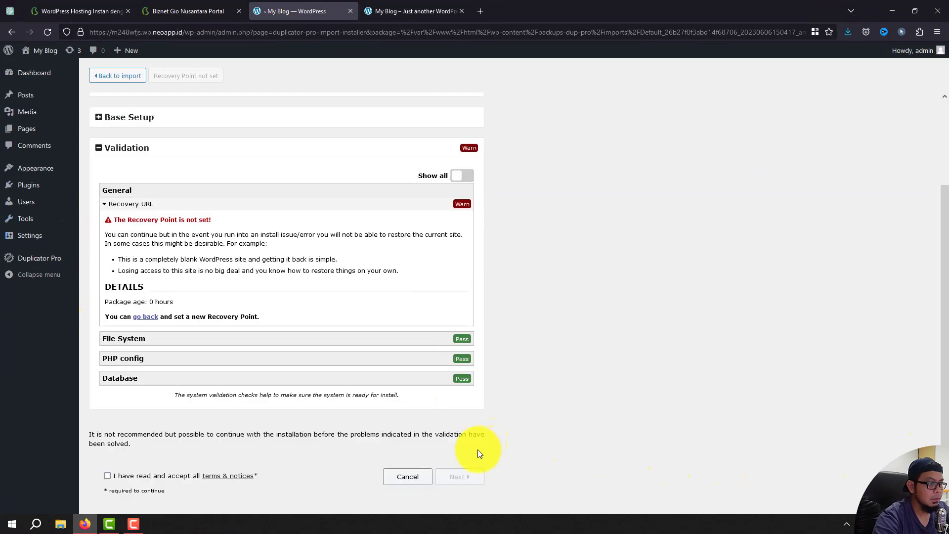
pyautogui.click(107, 476)
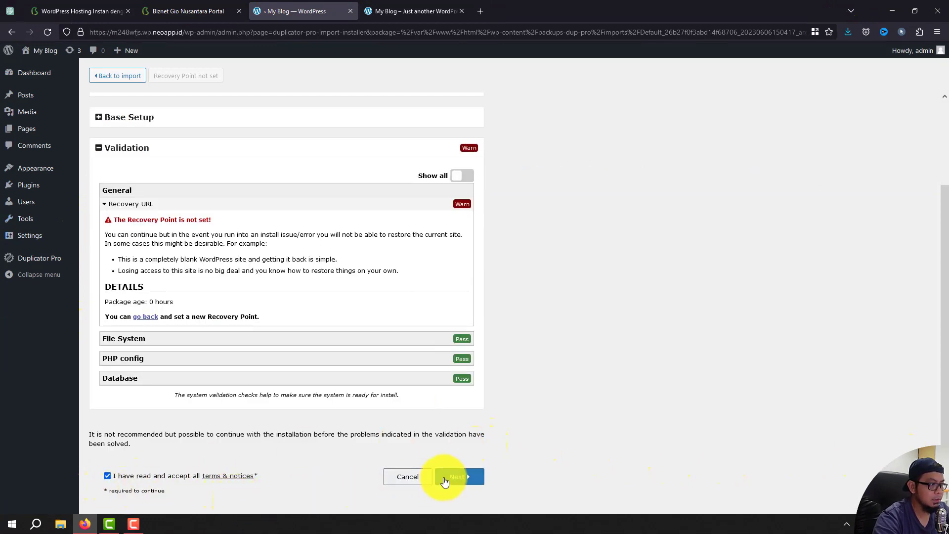
pyautogui.click(469, 478)
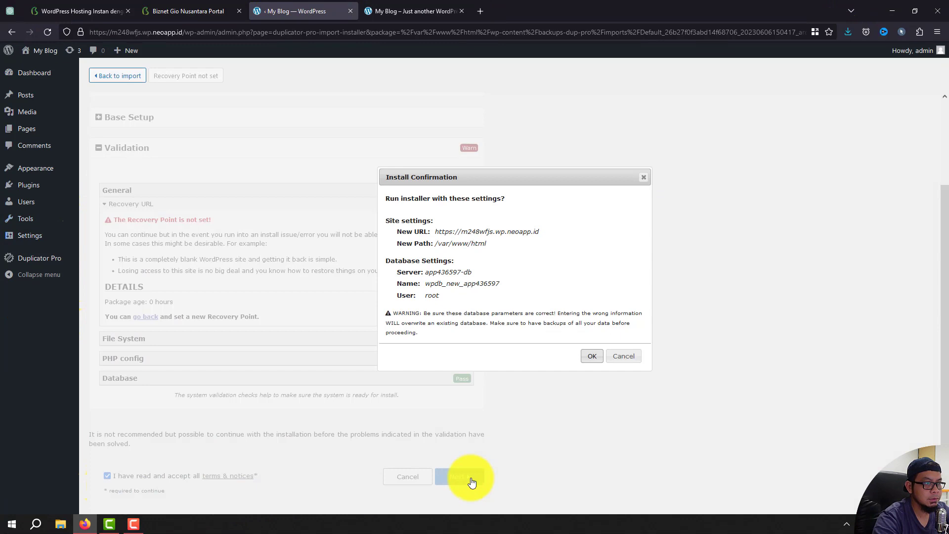
pyautogui.click(601, 360)
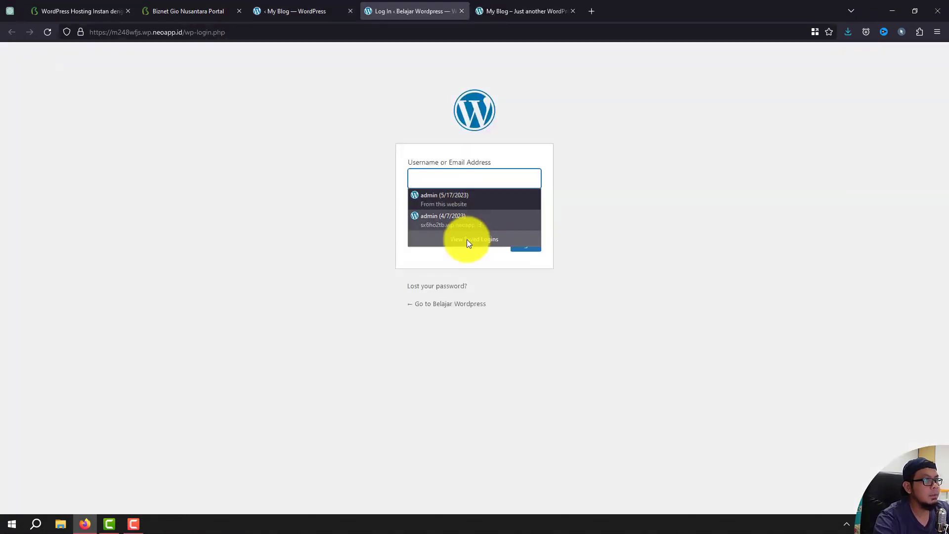
# Step: Reload the hosted site's front page and check the migrated content down the page
pyautogui.click(525, 10)
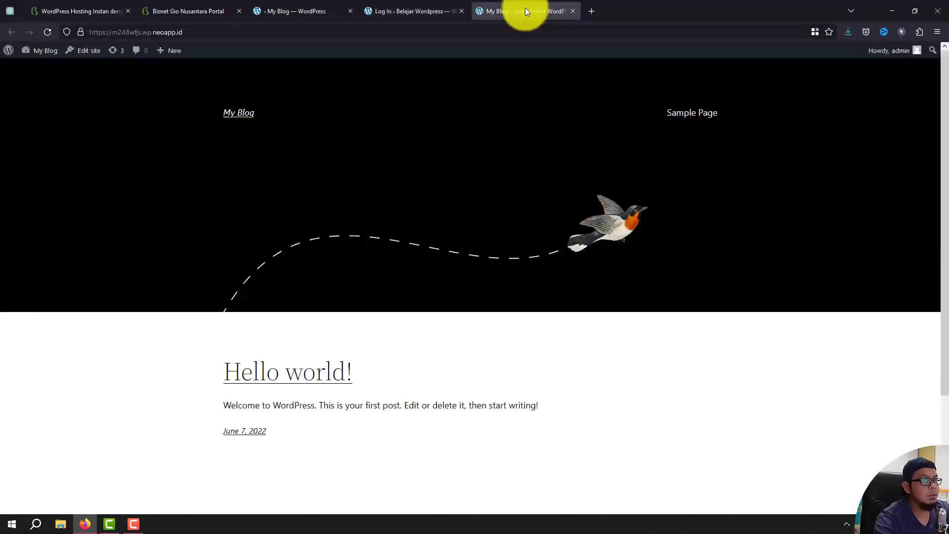
pyautogui.click(45, 32)
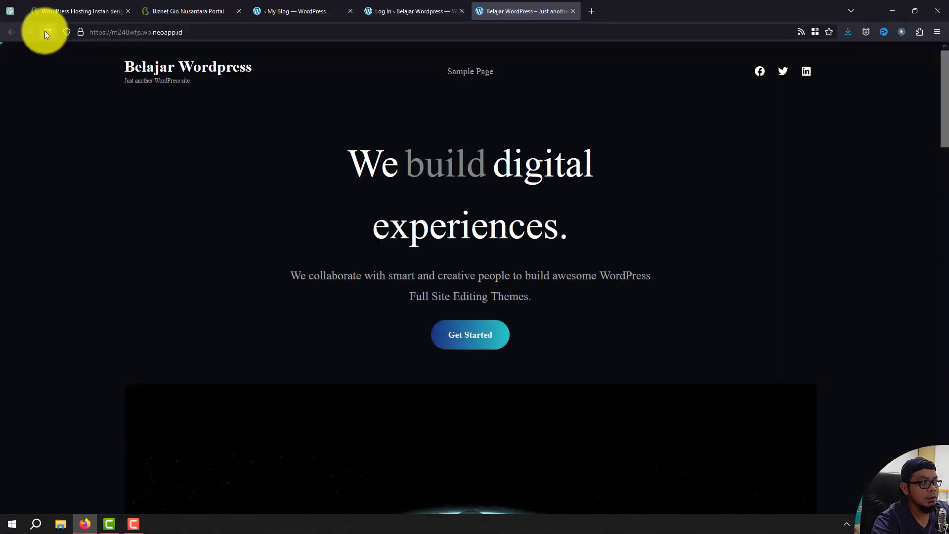
pyautogui.scroll(-20, 596, 262)
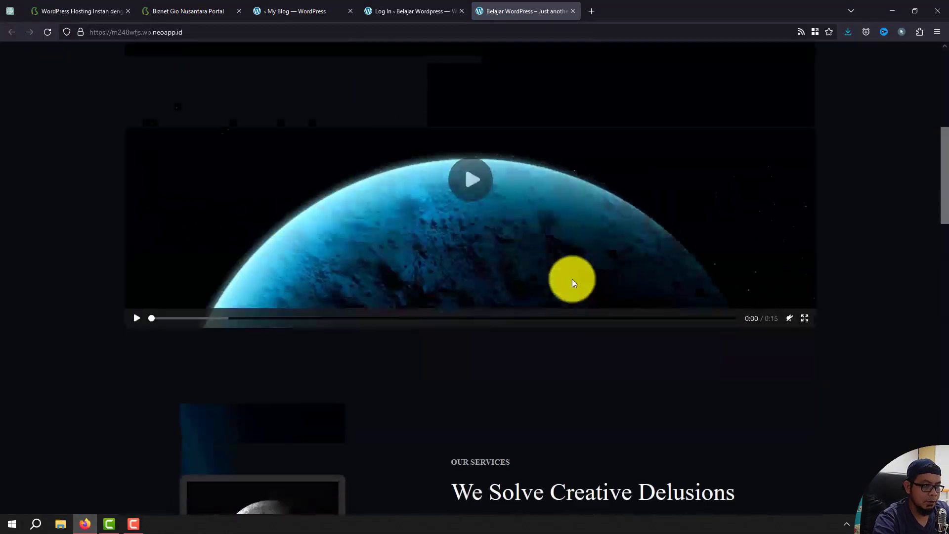
pyautogui.scroll(8, 560, 306)
pyautogui.scroll(12, 562, 307)
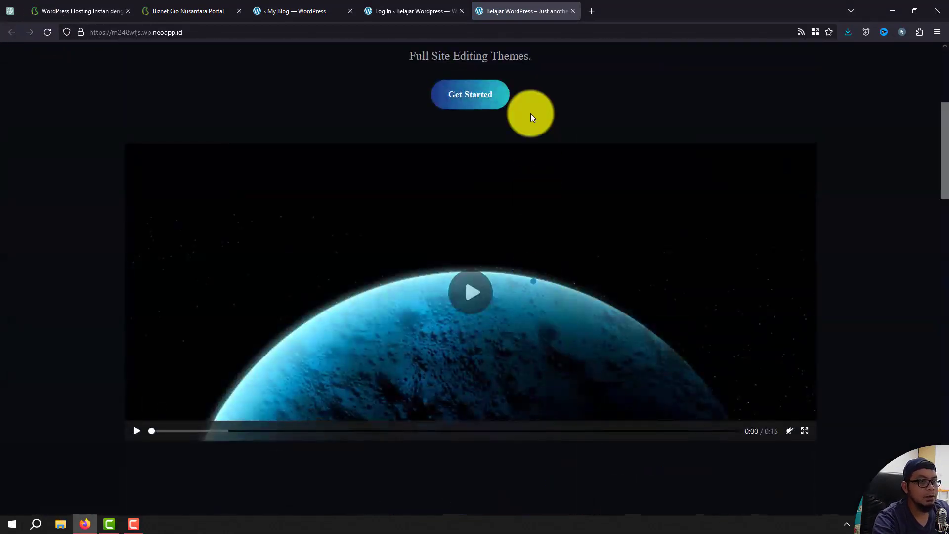
pyautogui.scroll(5, 464, 80)
# Step: Check the Sample Page and home page links on the migrated site, and look at its login page
pyautogui.click(483, 79)
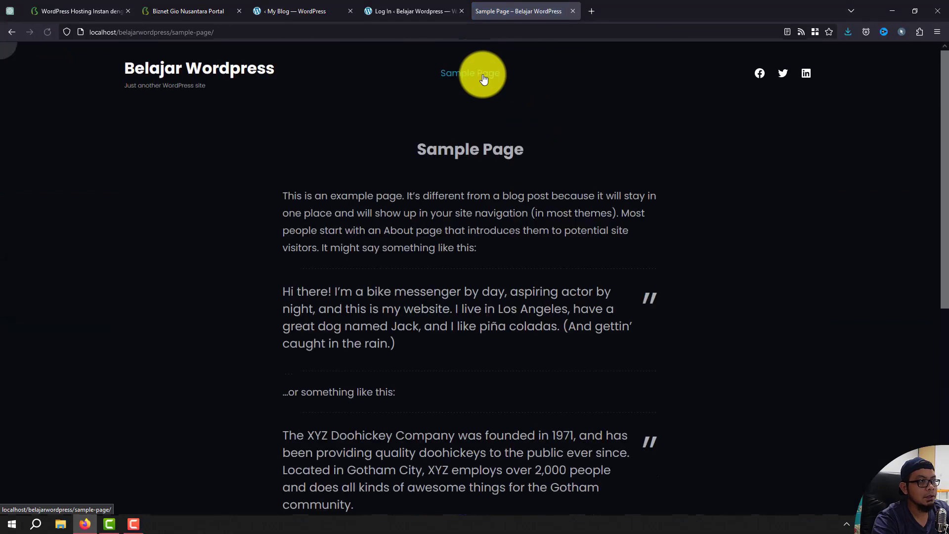
pyautogui.scroll(-6, 472, 222)
pyautogui.scroll(6, 194, 79)
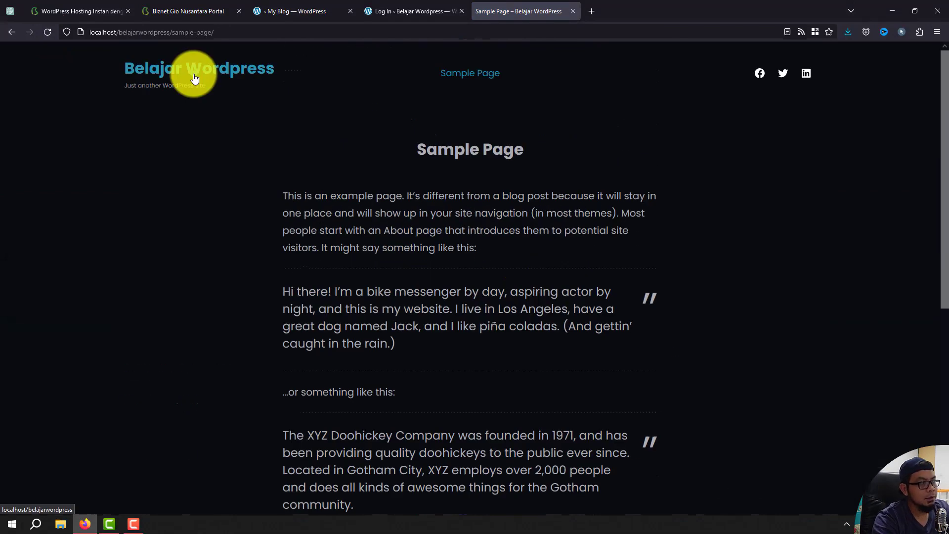
pyautogui.click(195, 79)
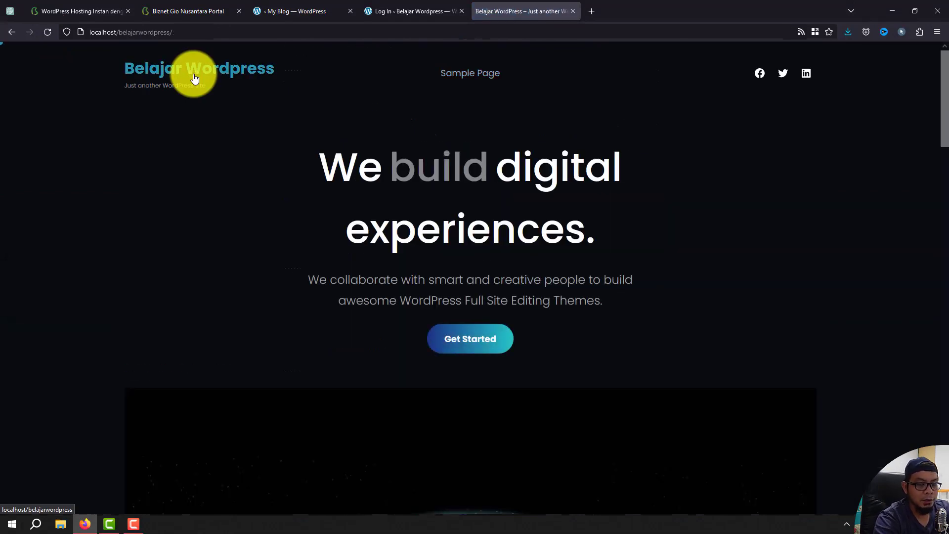
pyautogui.click(402, 5)
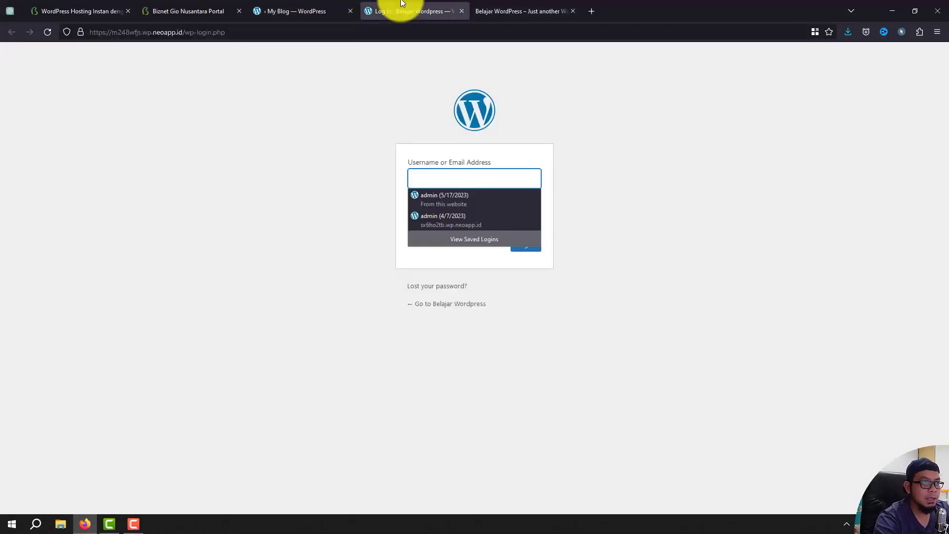
pyautogui.click(524, 5)
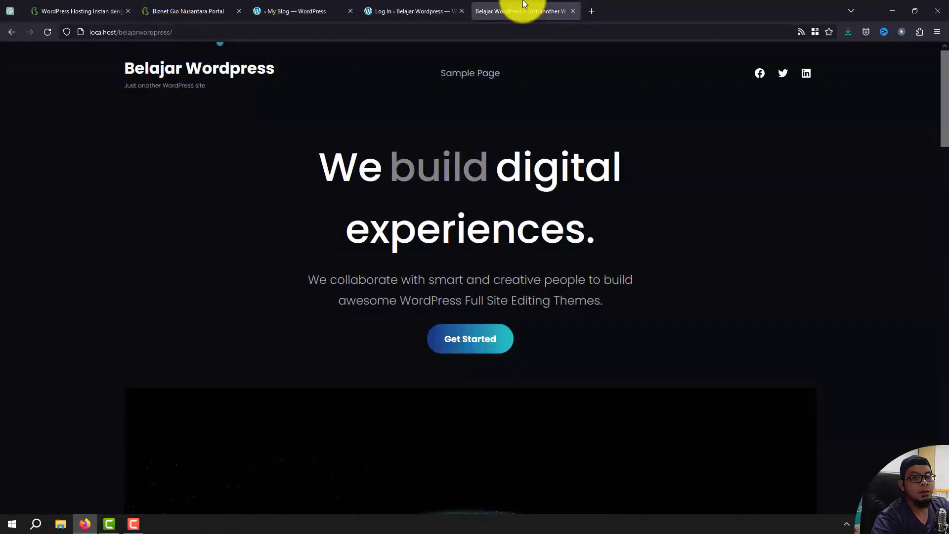